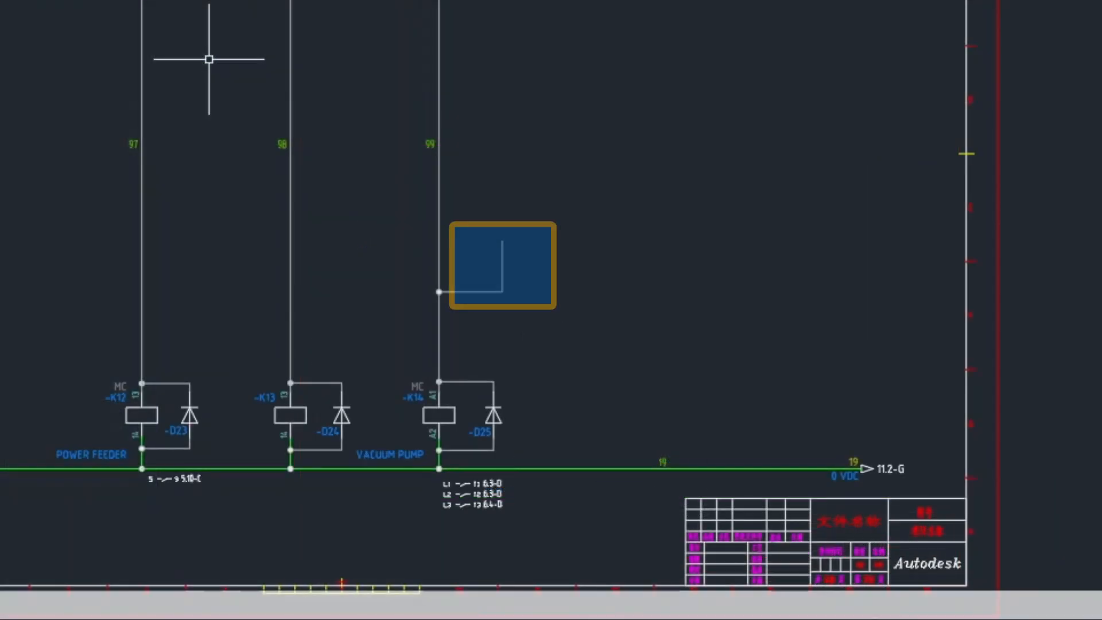
left_click(351, 51)
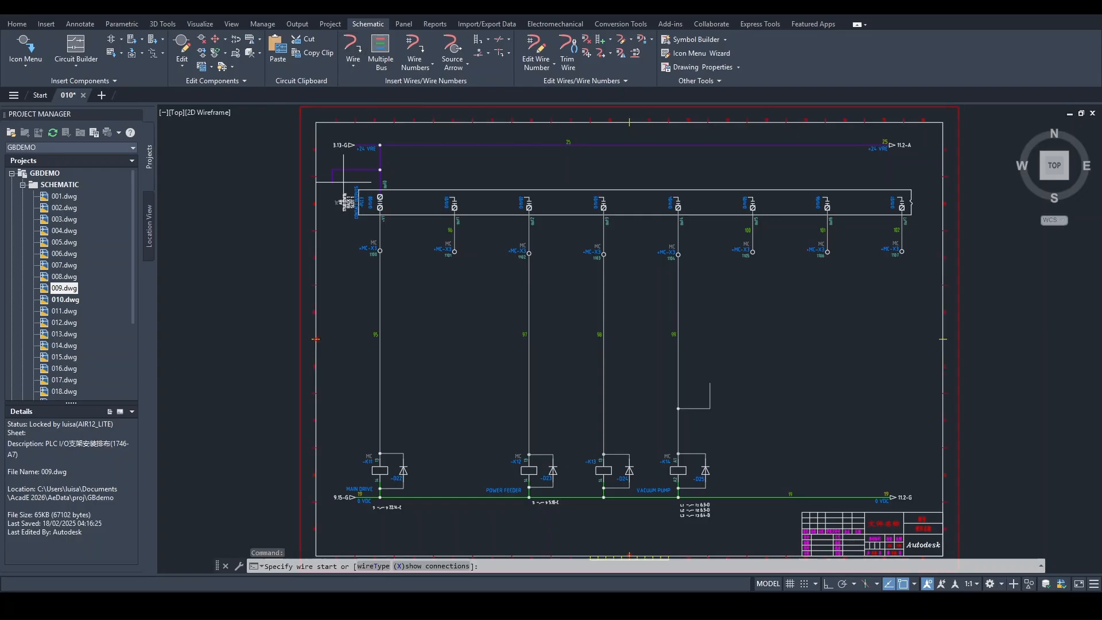
left_click(336, 182)
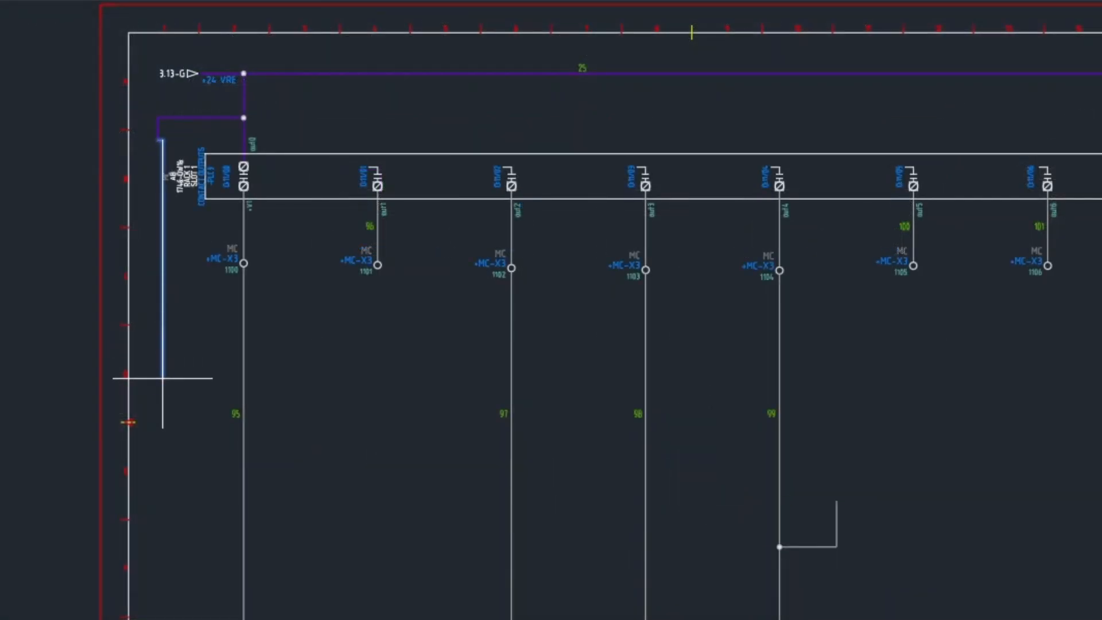
left_click(168, 446)
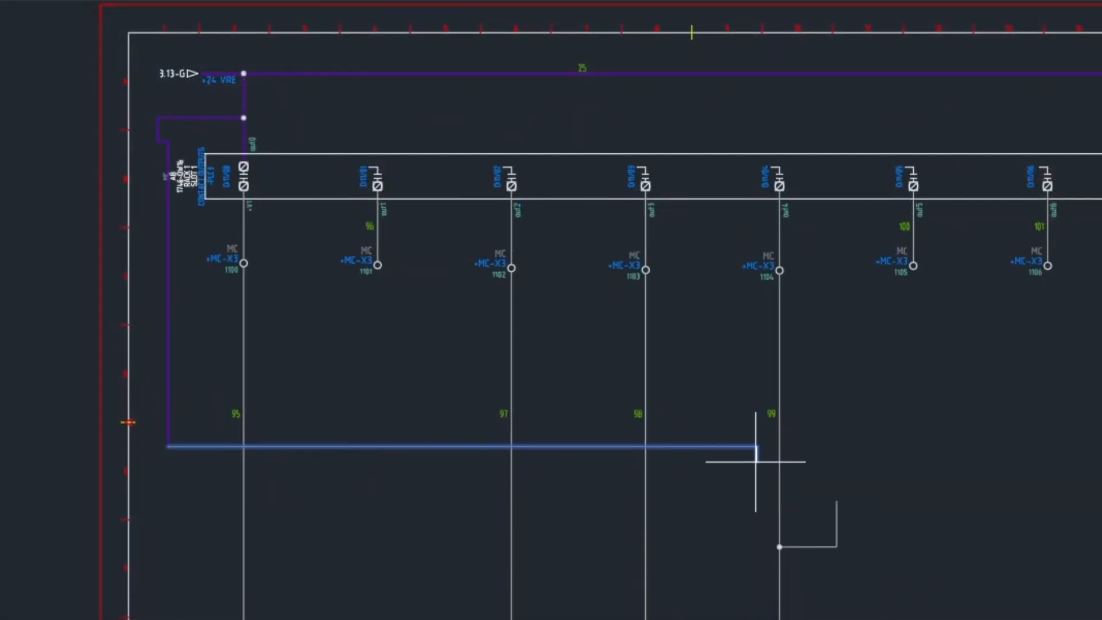
left_click(837, 487)
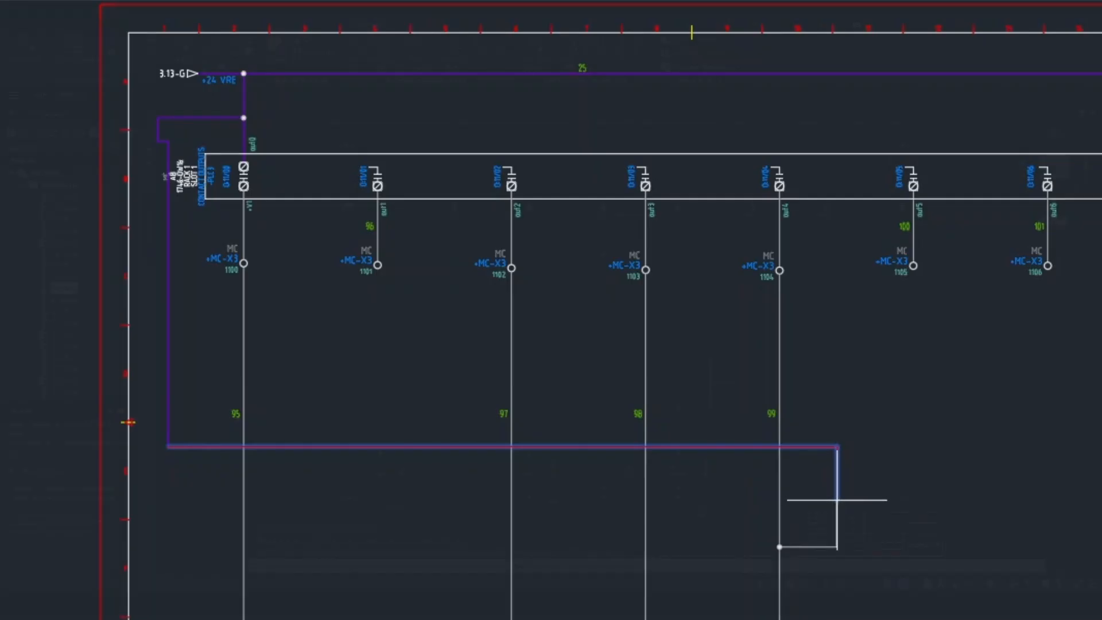
key("Escape")
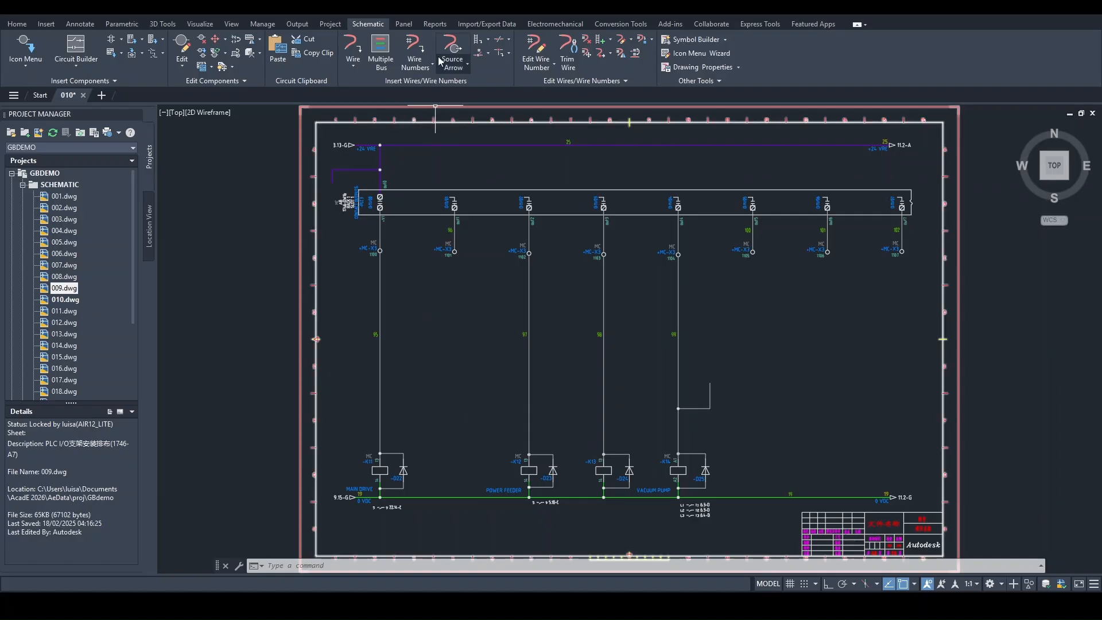
- Start a source arrow at the open end of the violet wire, with signal code EXAMPLE1 and description NEW SIGNAL
left_click(612, 69)
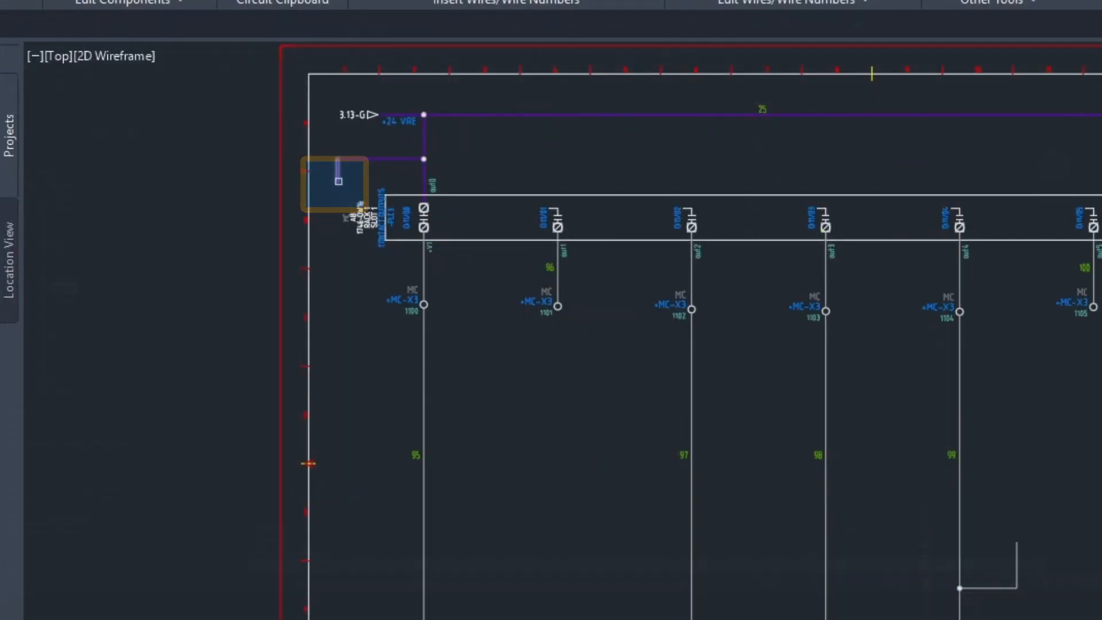
left_click(338, 182)
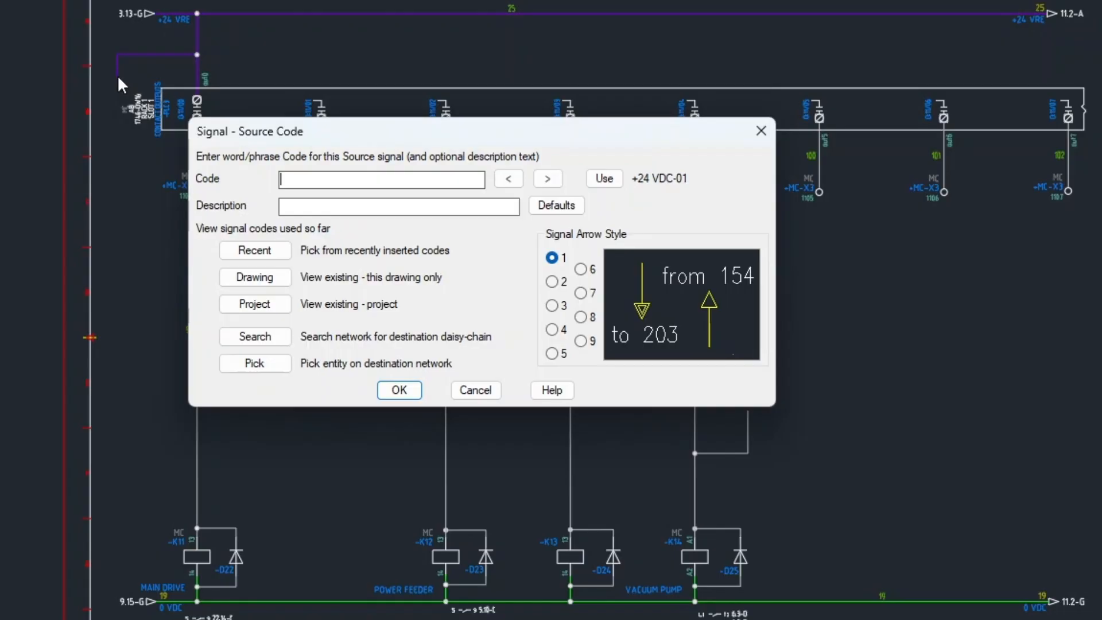
type("EXAMPLE1")
key("Tab")
key("Tab")
key("Tab")
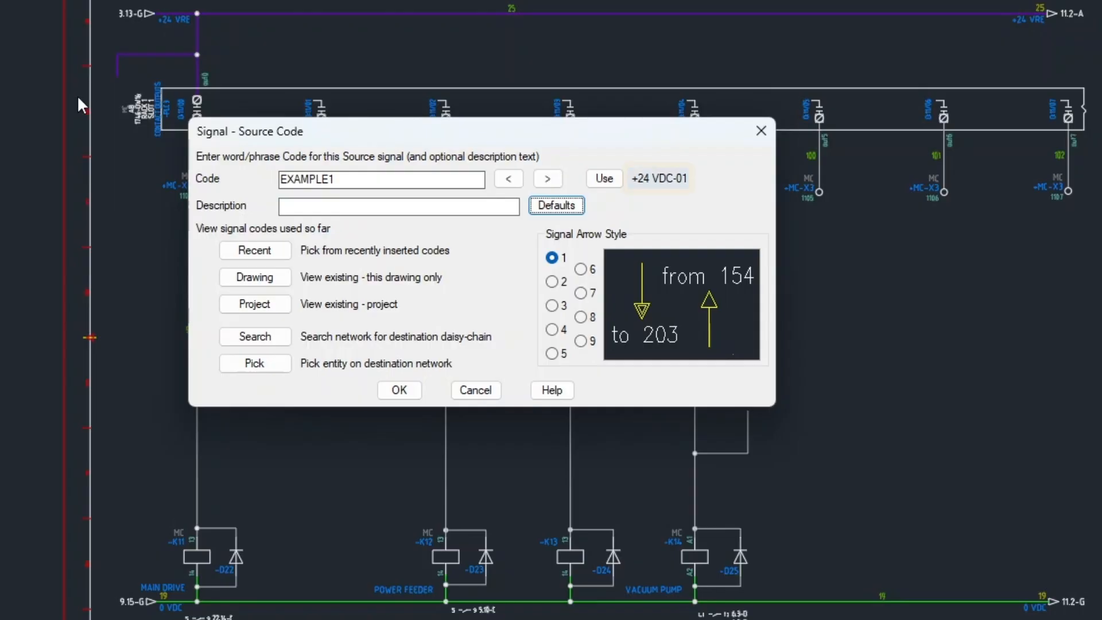
key("shift+Tab")
key("shift+Tab")
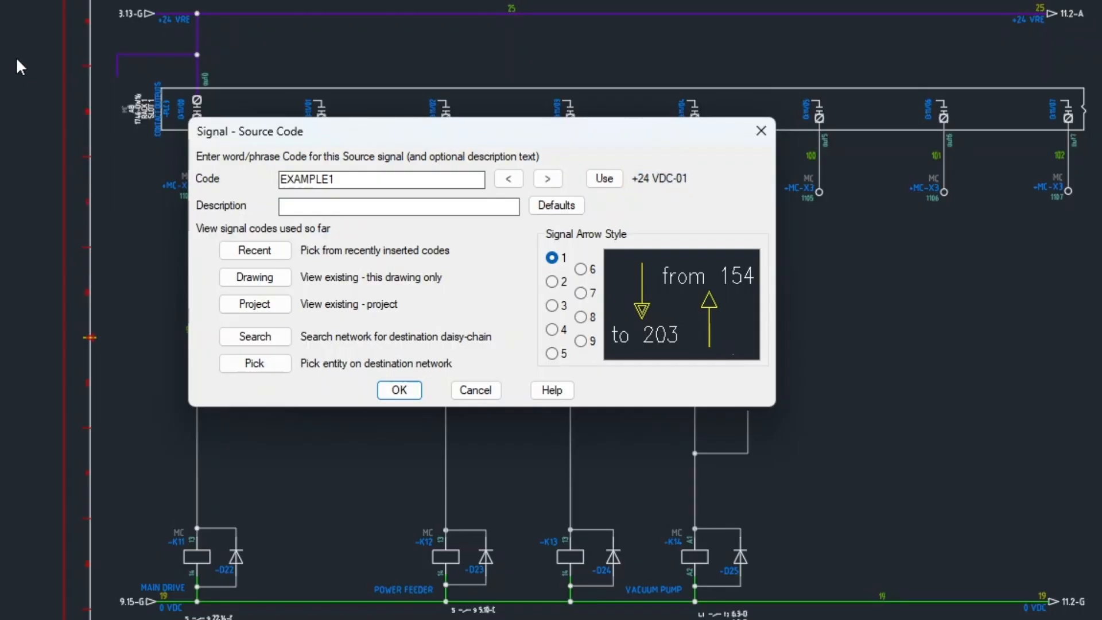
type("NEW SIGNAL")
- Review the existing signal codes in this drawing, both unpaired and all, and the destination codes across the project
left_click(238, 278)
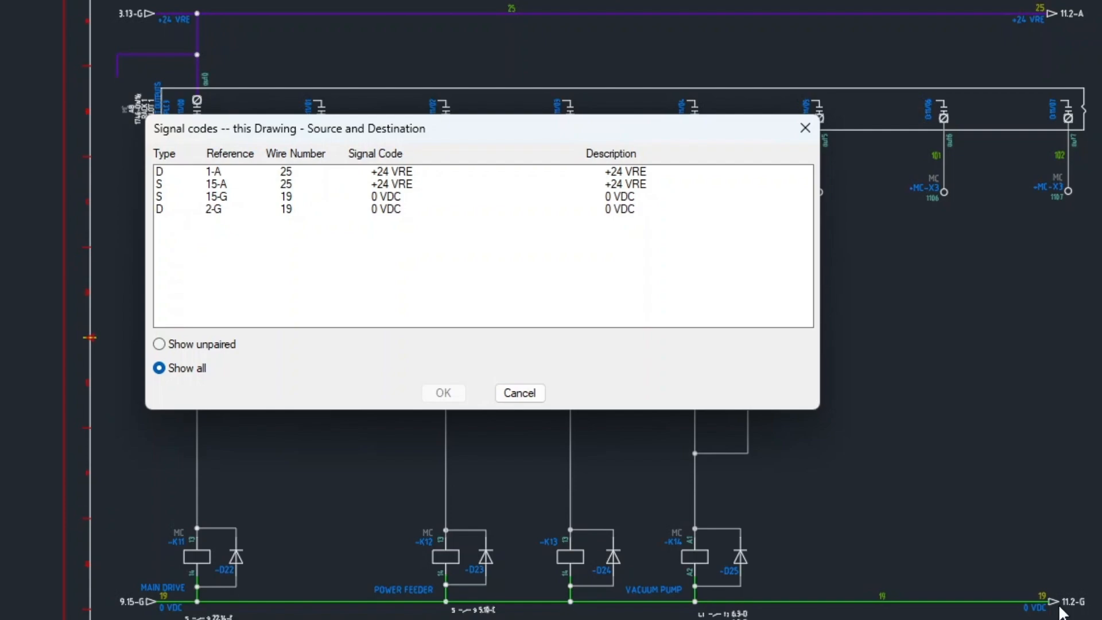
left_click(198, 346)
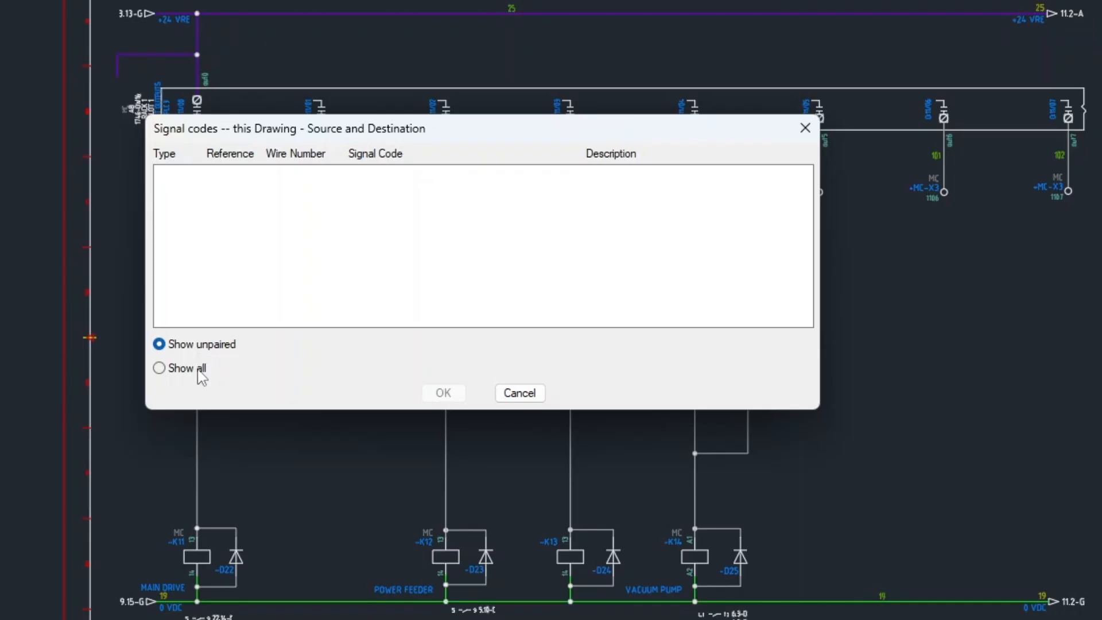
left_click(198, 373)
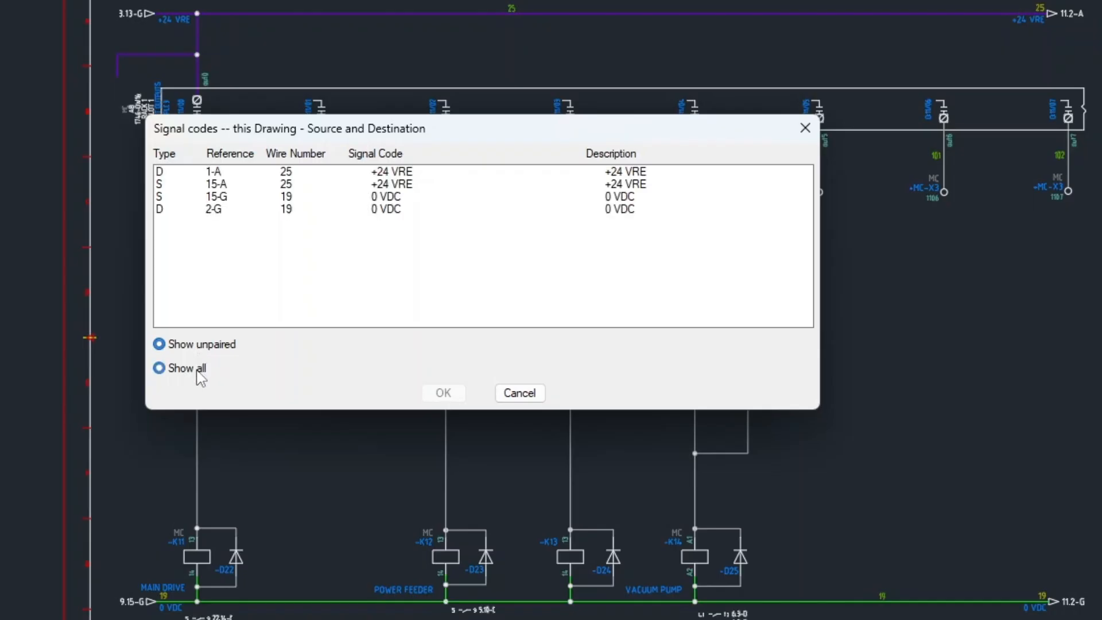
left_click(533, 399)
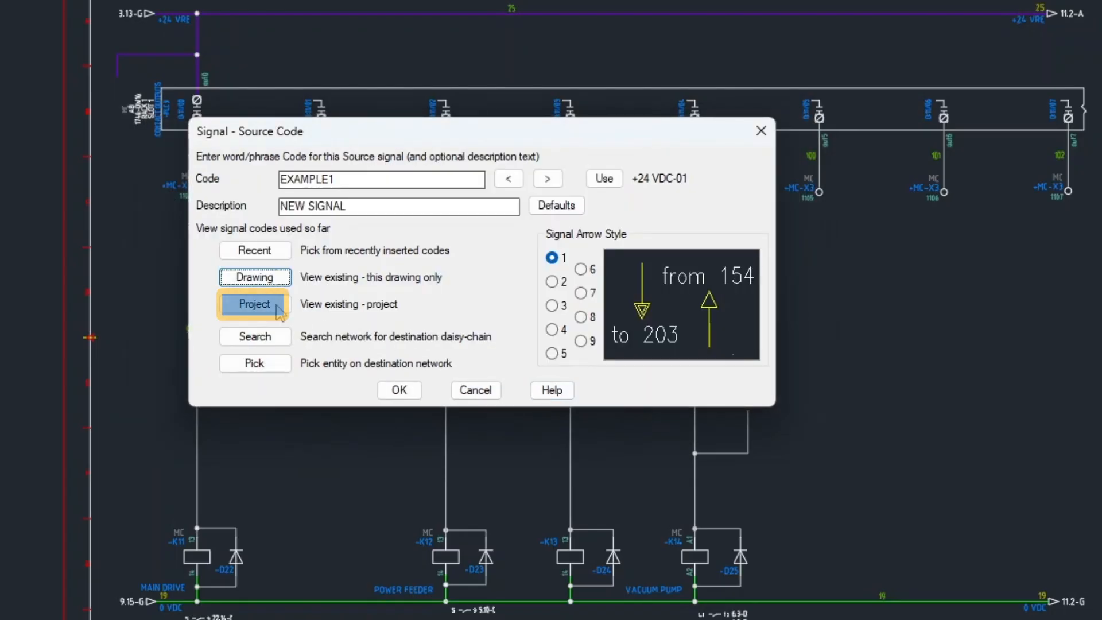
left_click(256, 306)
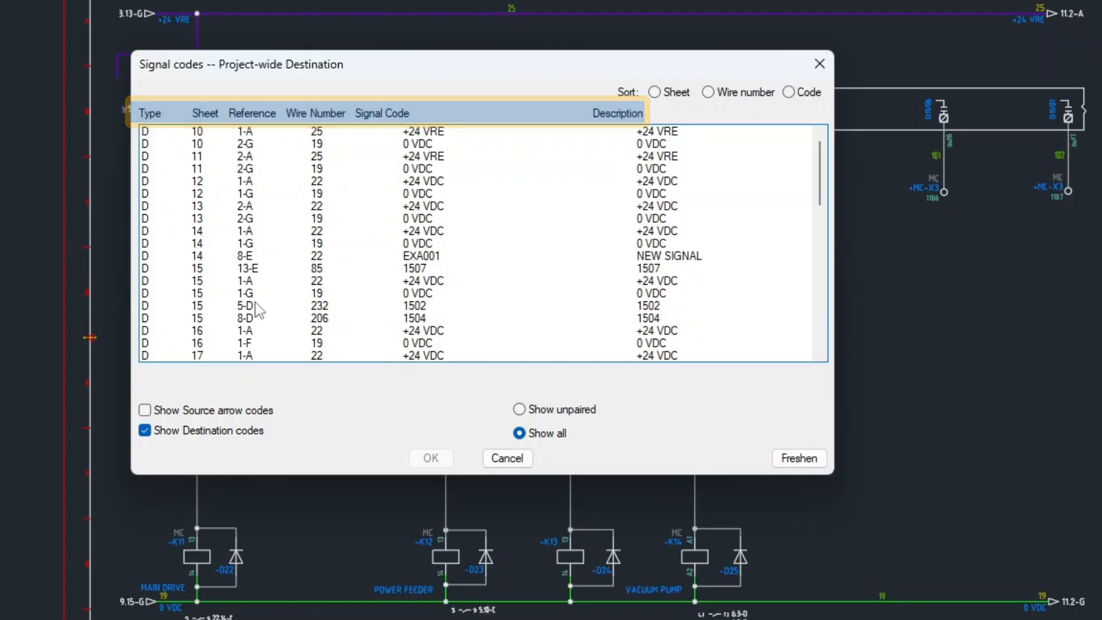
left_click(502, 460)
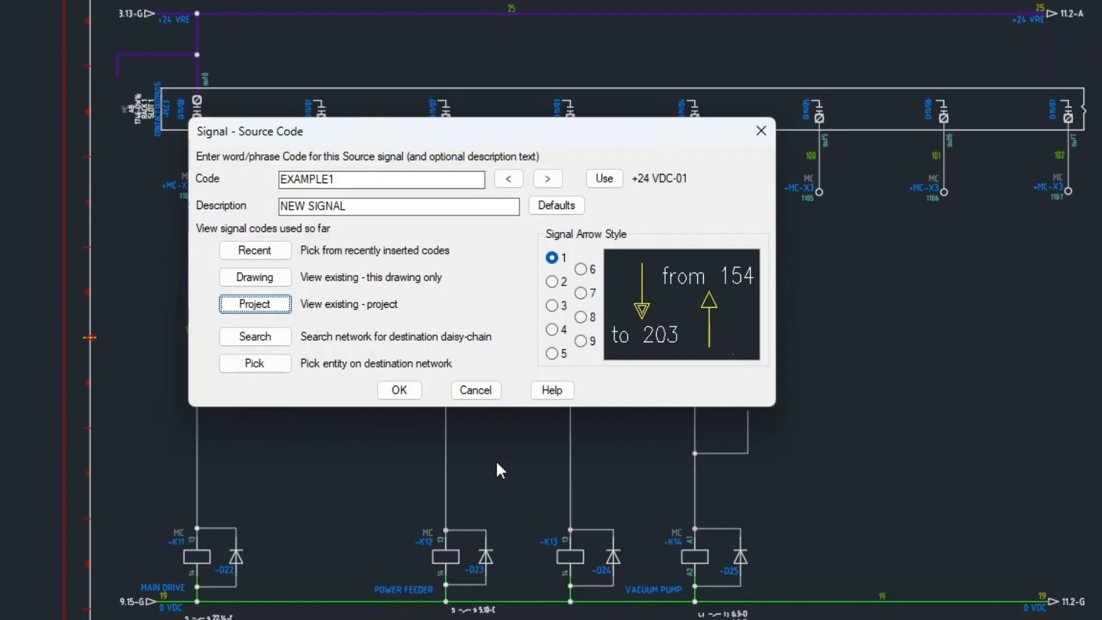
- Preview signal arrow styles 2 through 9 for the source arrow
left_click(552, 281)
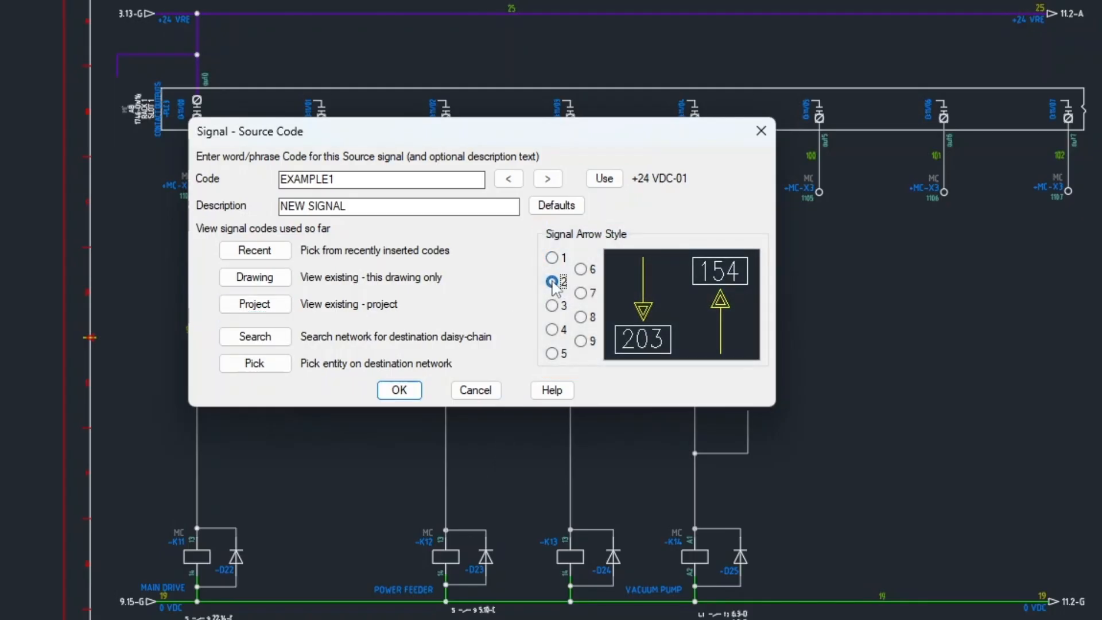
left_click(551, 305)
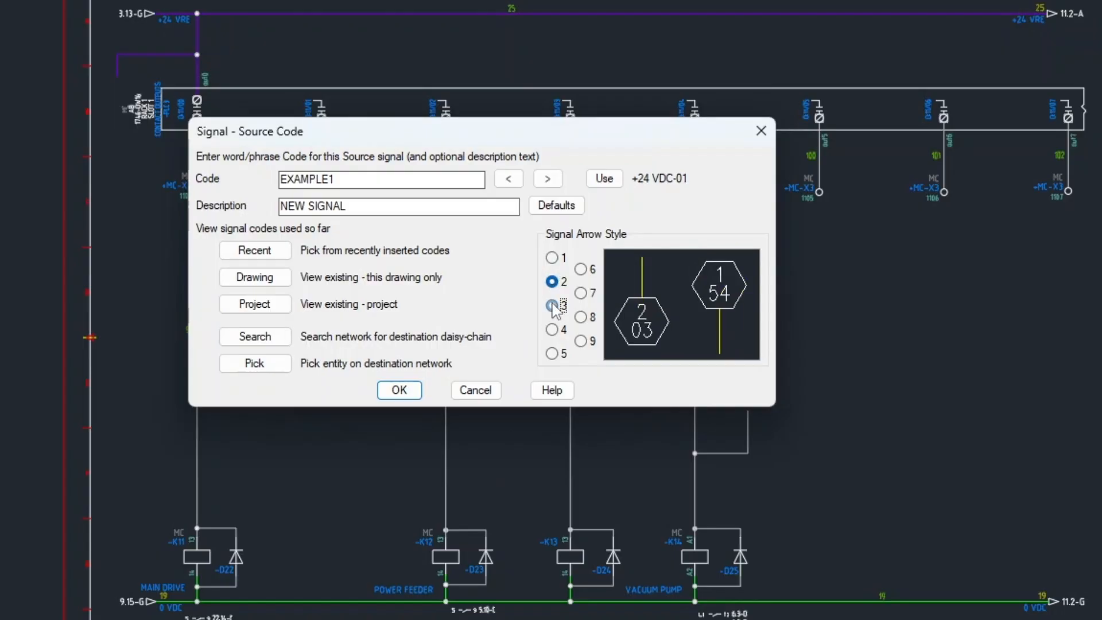
left_click(552, 331)
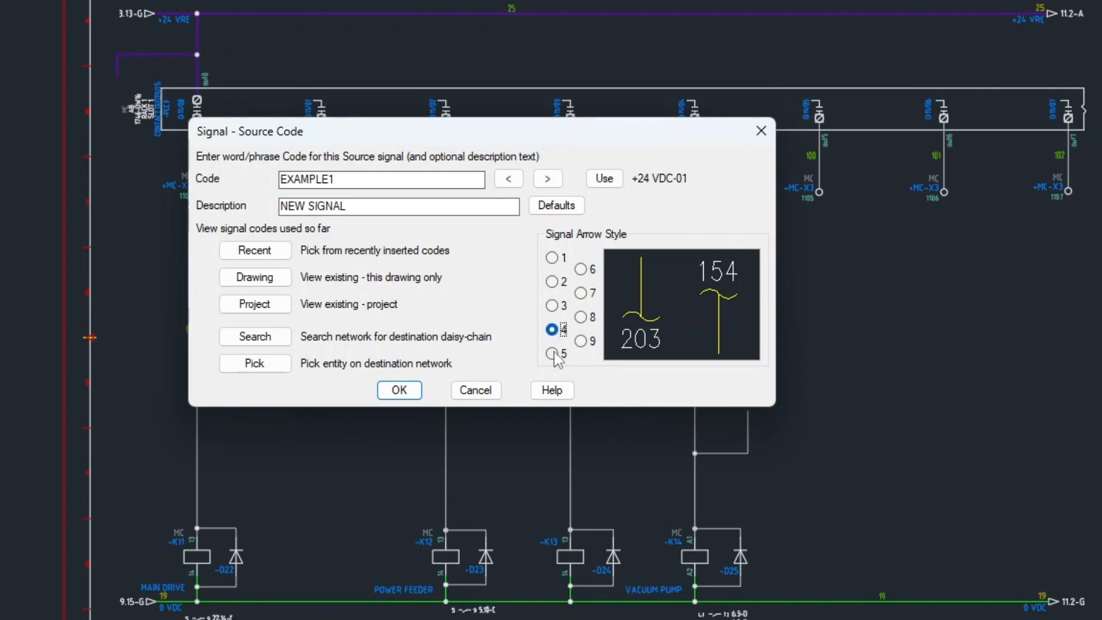
left_click(554, 355)
left_click(581, 269)
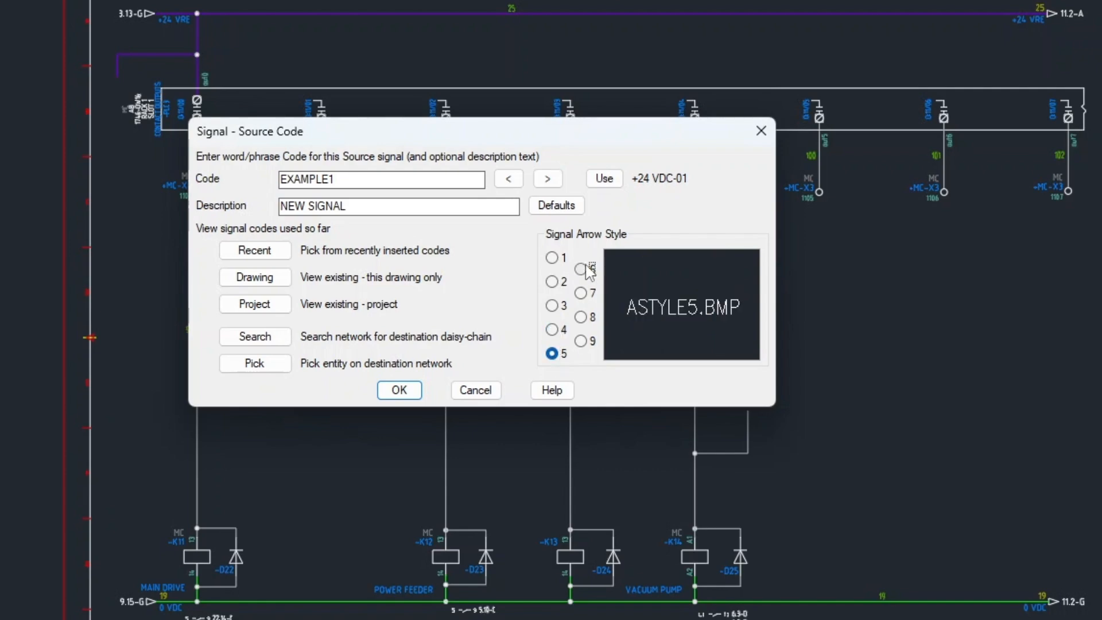
left_click(585, 295)
left_click(582, 318)
left_click(582, 341)
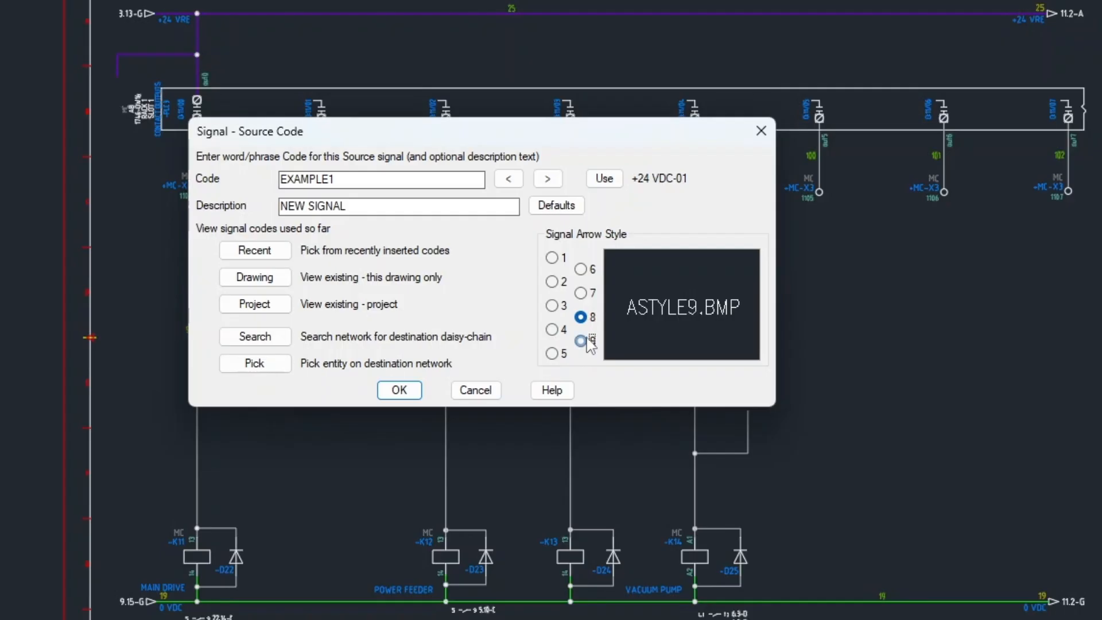
- Set the signal arrow to style 1 and insert the source arrow on the violet wire
left_click(553, 258)
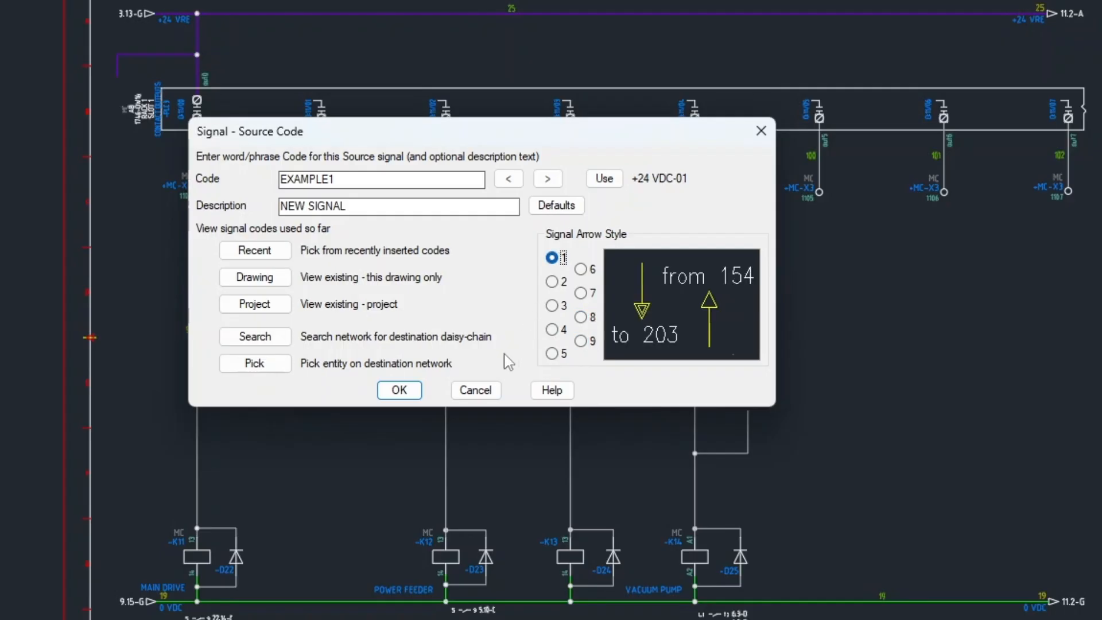
left_click(396, 389)
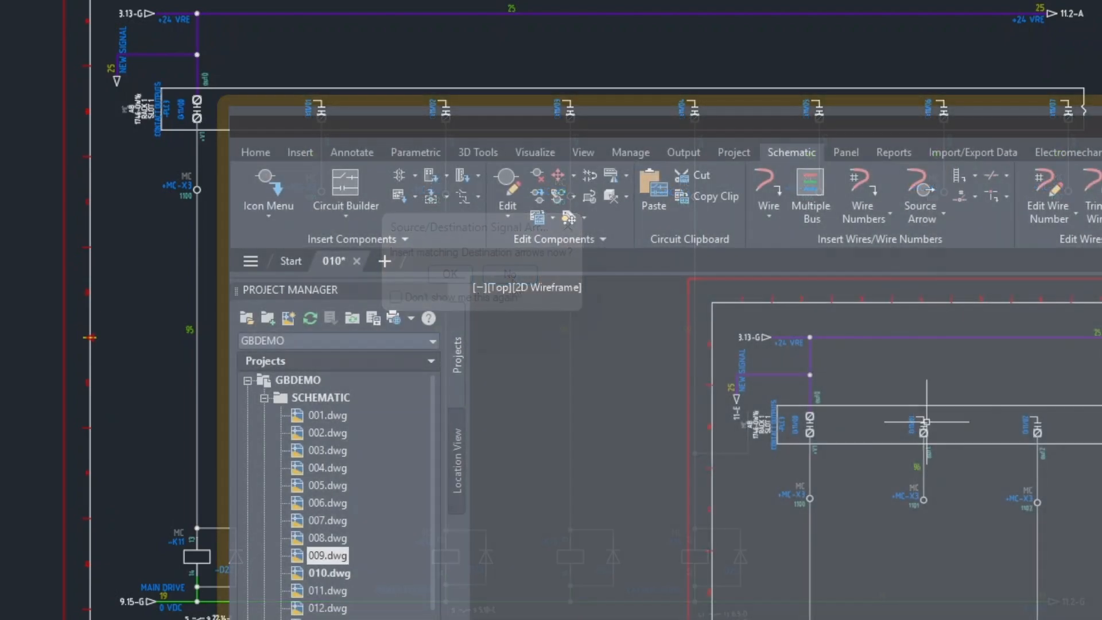
- Start a separate Destination Arrow insertion and look up its code among the recently inserted codes
left_click(932, 212)
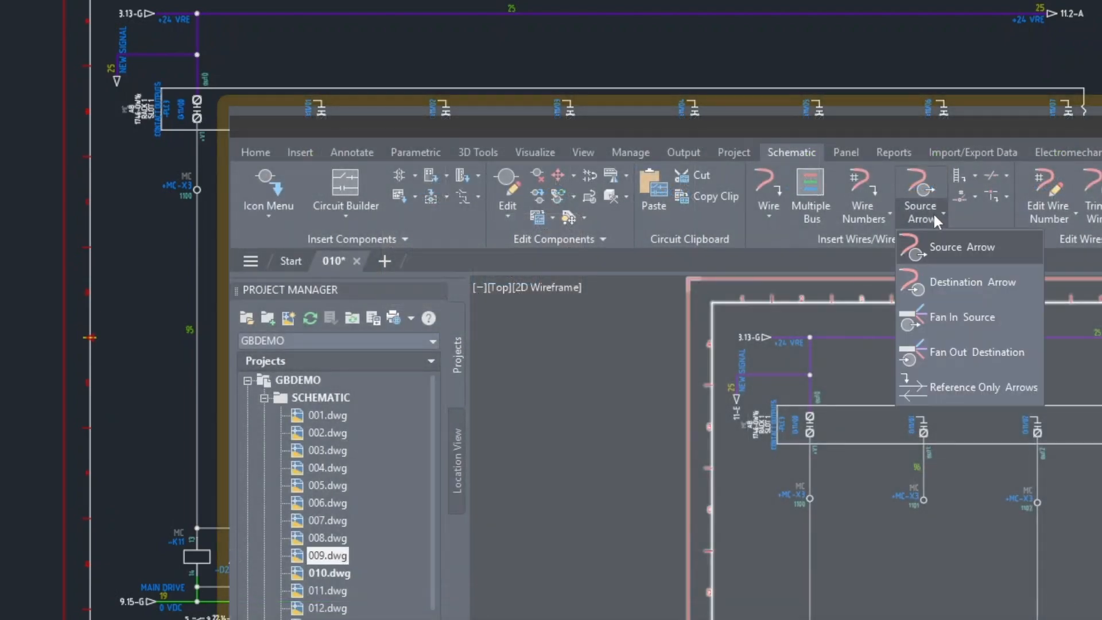
left_click(987, 281)
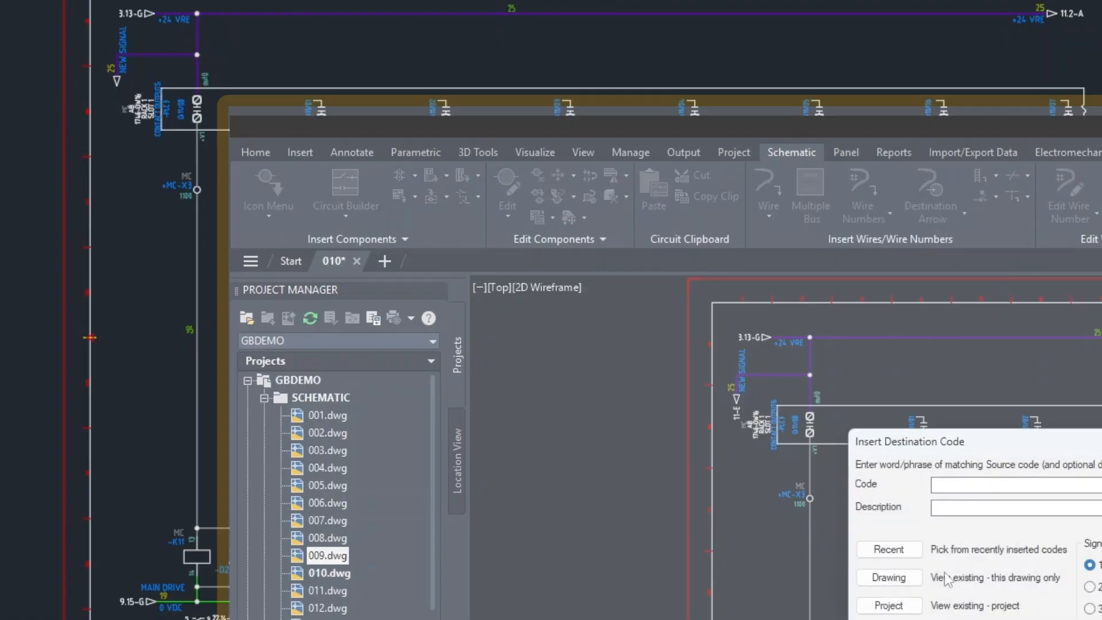
left_click(896, 552)
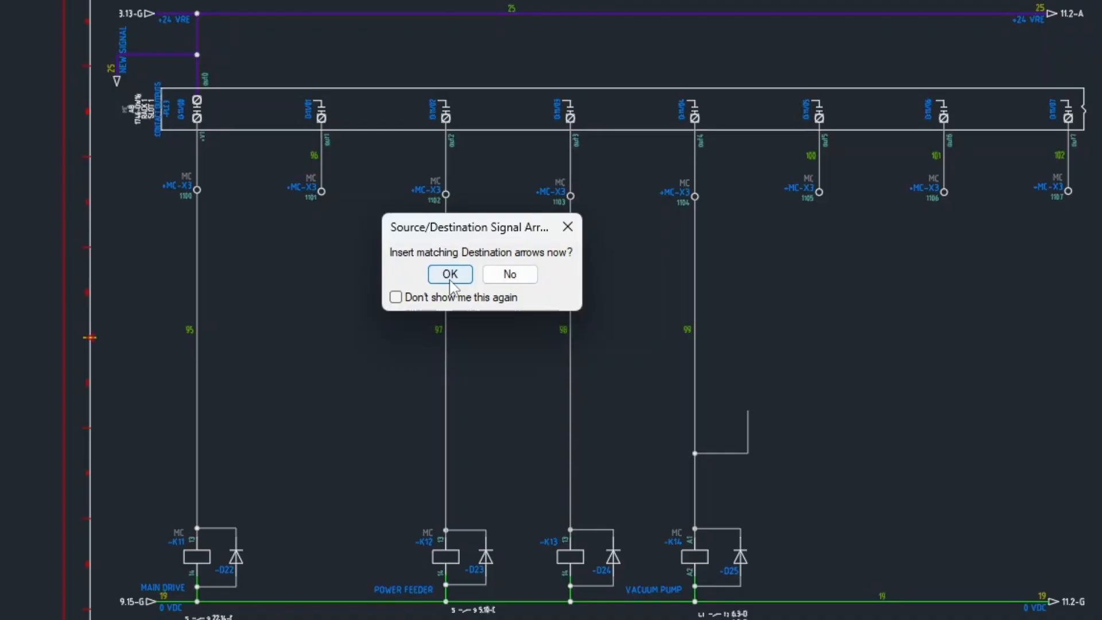
- Insert the matching destination arrow at the open end of the branch wire above coil -K14 and answer the destination wire layer prompt
left_click(451, 279)
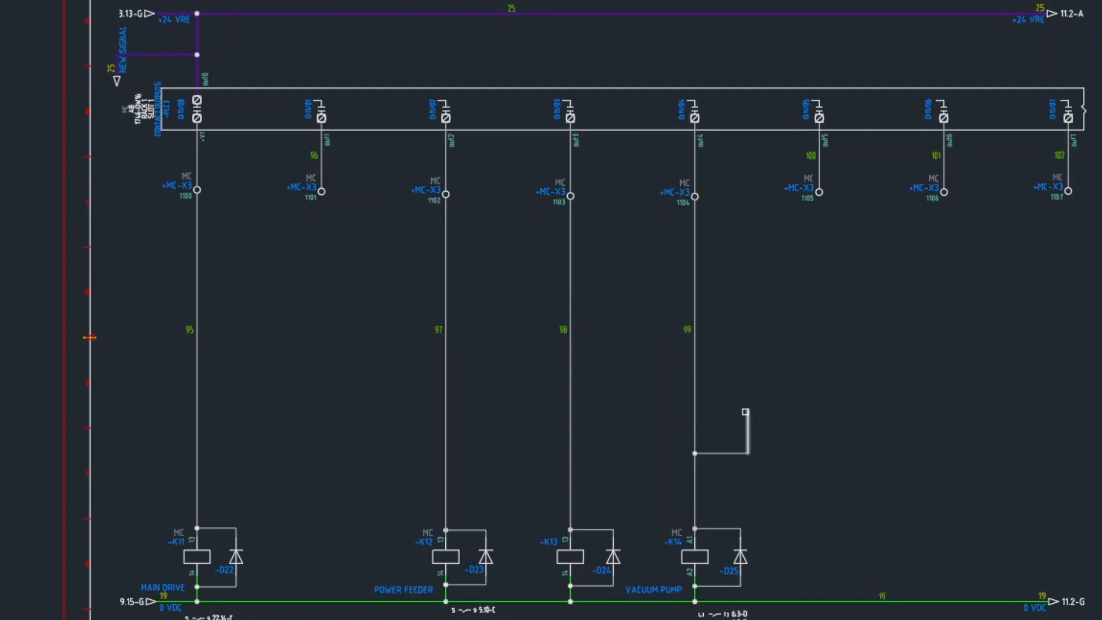
left_click(745, 411)
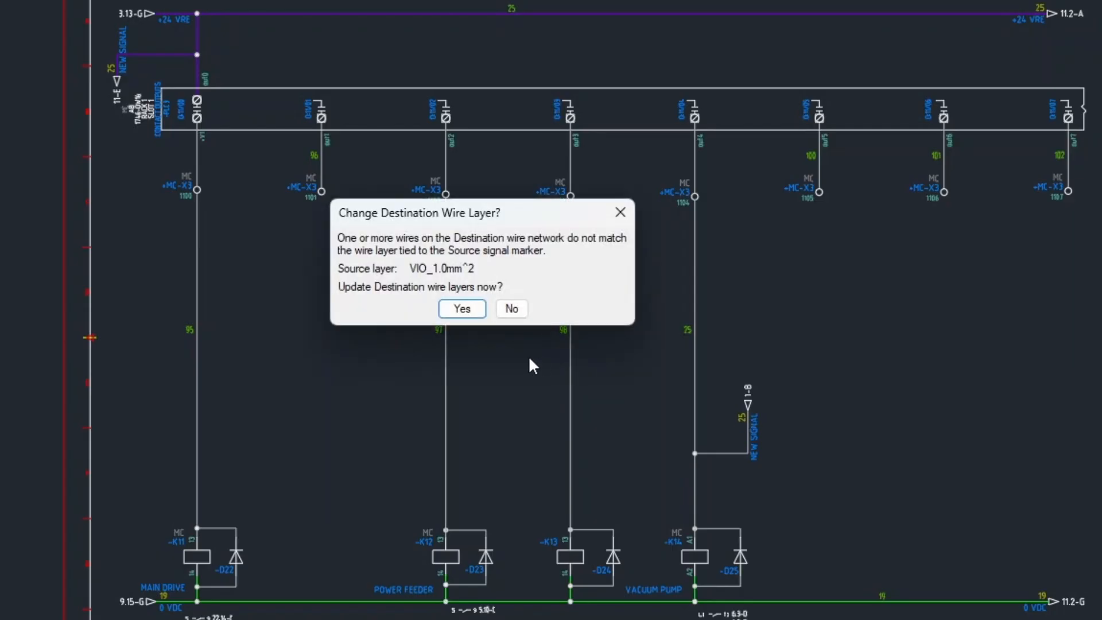
left_click(460, 310)
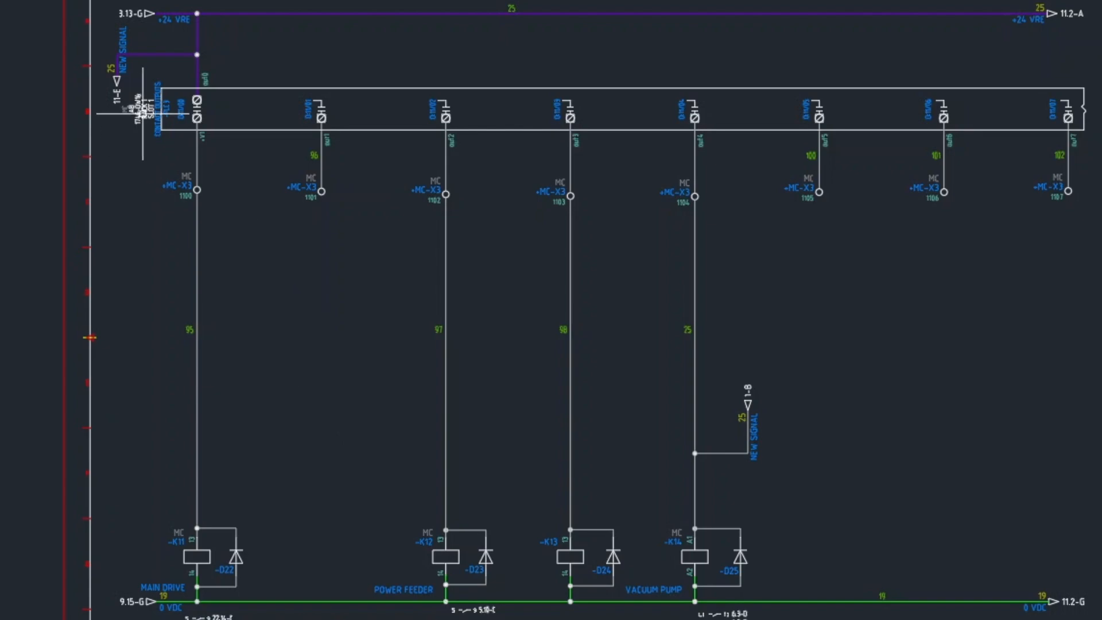
- Open the NEW SIGNAL source arrow for editing to review its code, reference, description and the lists of used signal codes
right_click(115, 79)
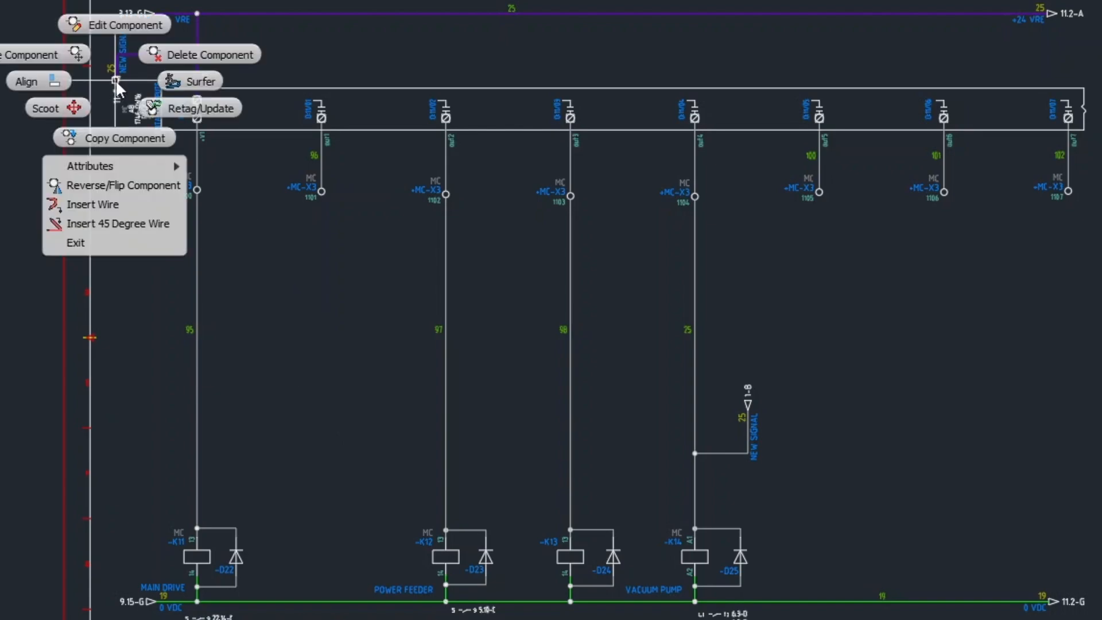
left_click(122, 27)
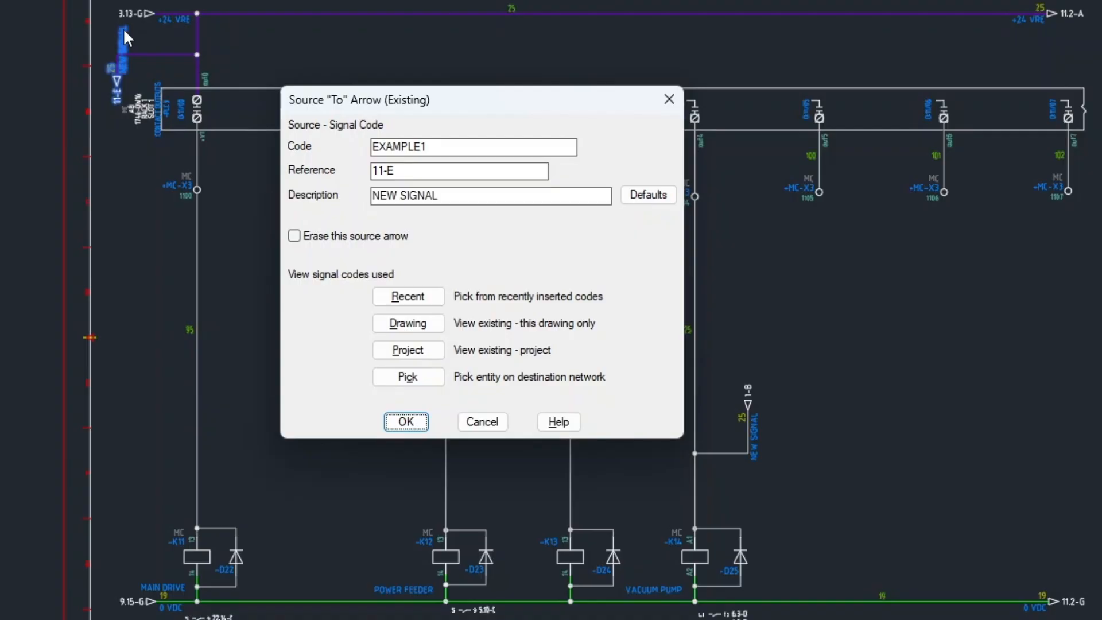
left_click(440, 325)
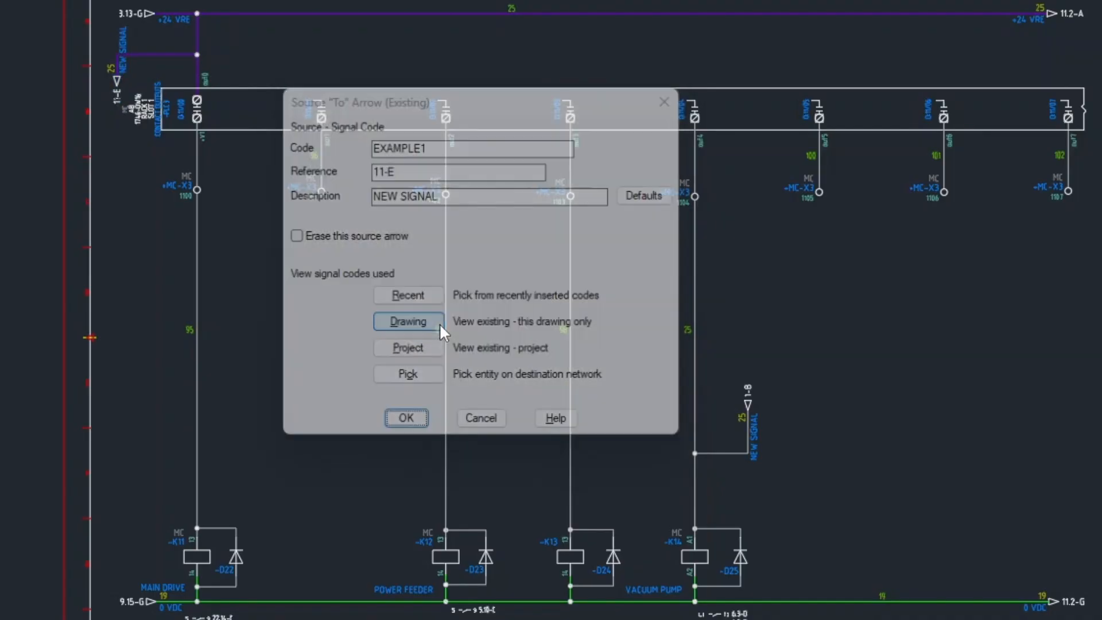
- Use Surfer on the NEW SIGNAL source arrow to go to its destination reference at sheet 10, 11-E
right_click(116, 80)
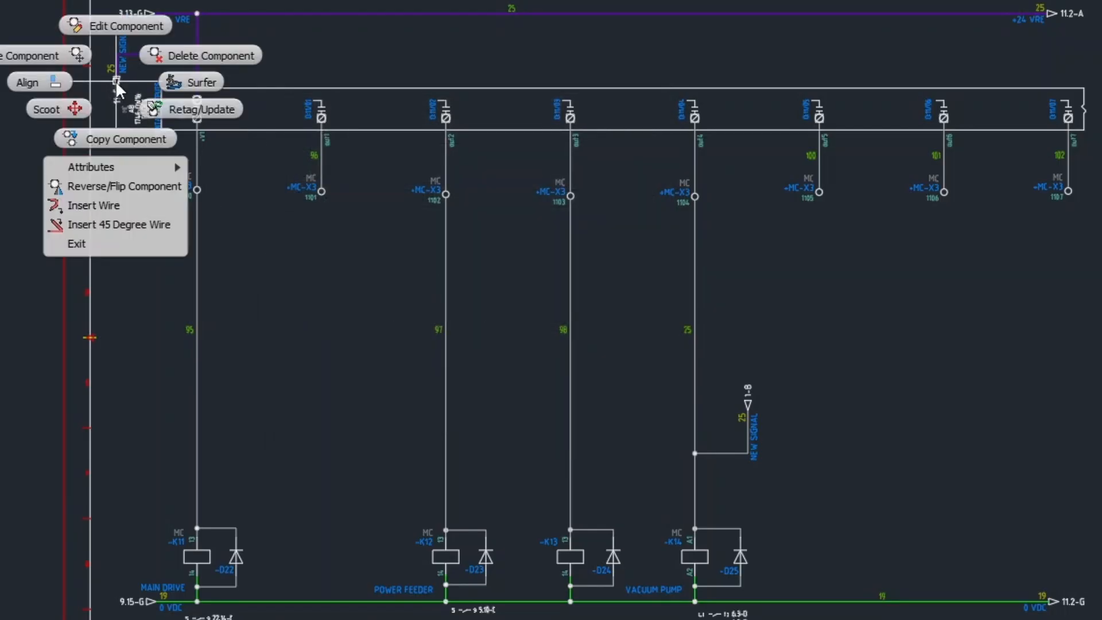
left_click(173, 78)
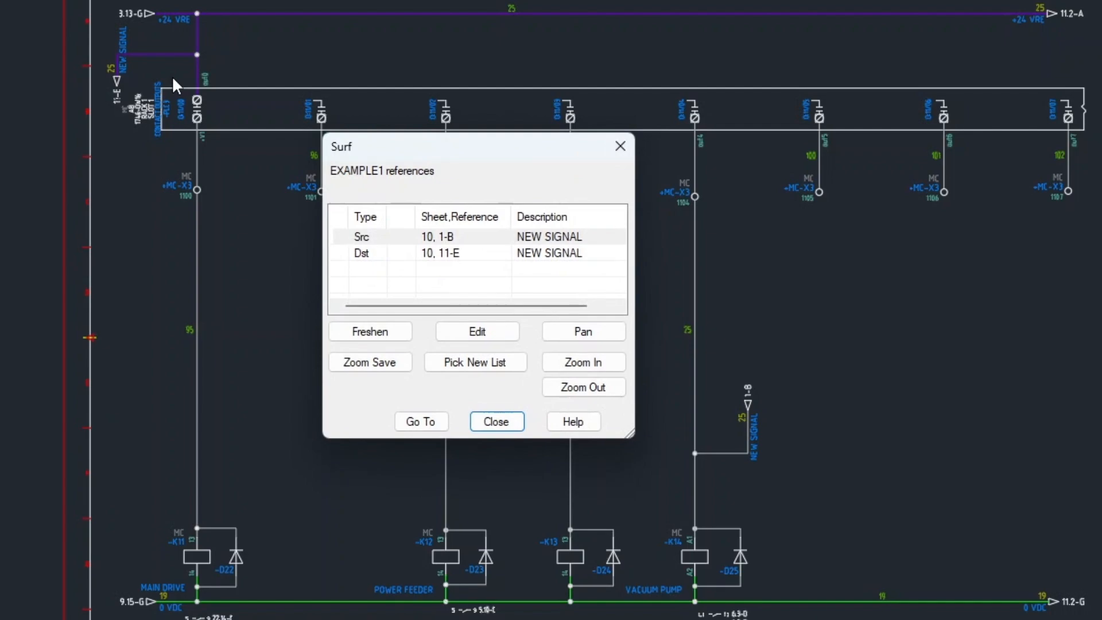
left_click(361, 238)
left_click(365, 255)
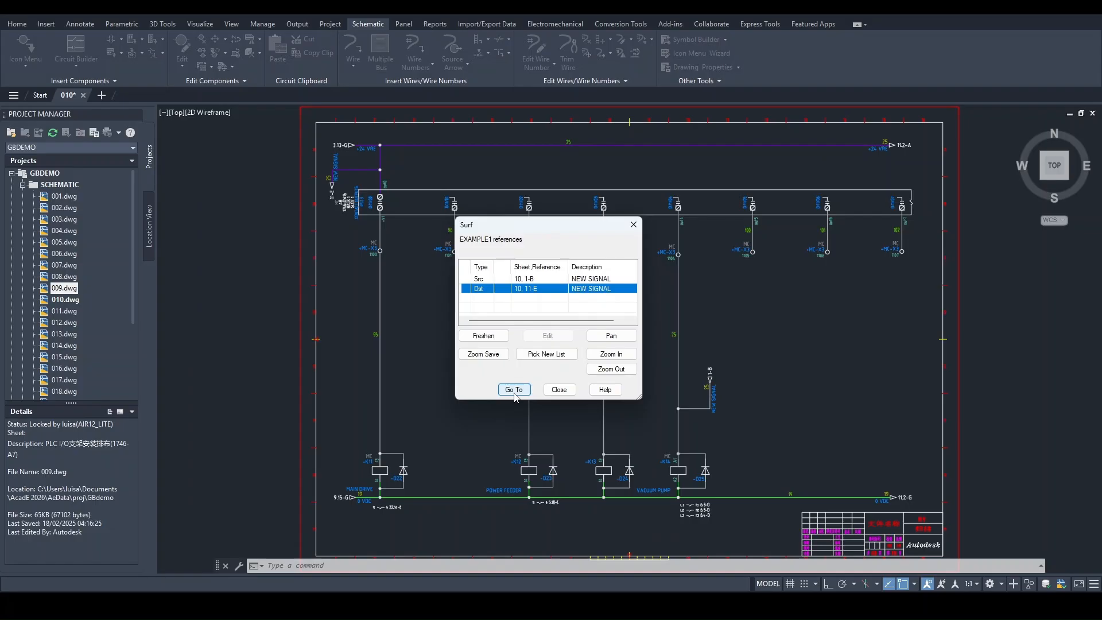
left_click(514, 390)
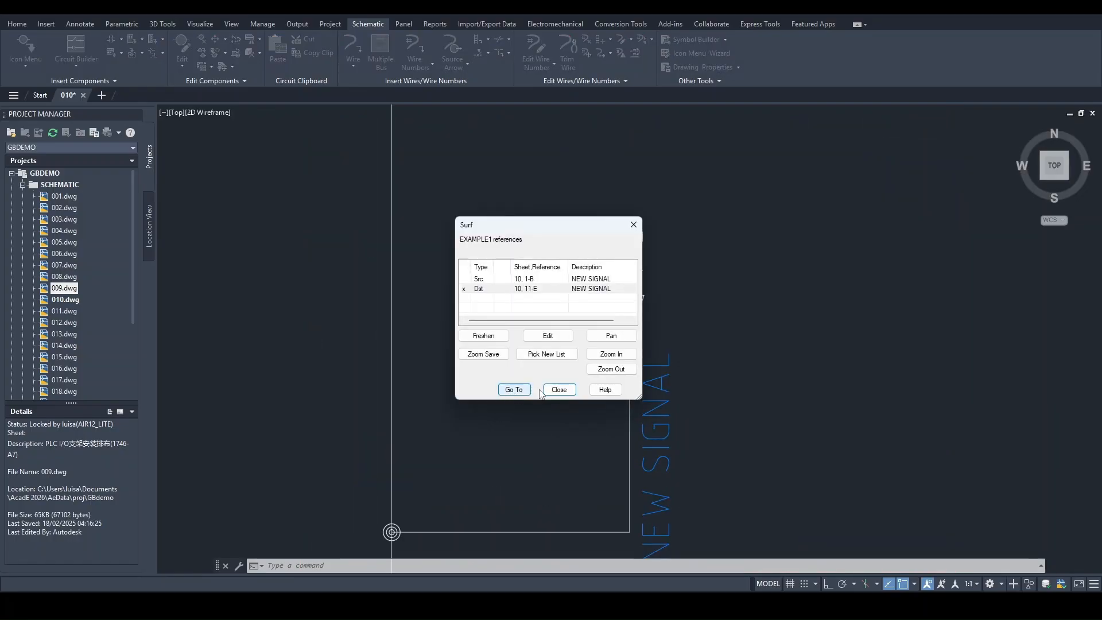
- Close the Surf reference list and show the whole of drawing 010 again
left_click(560, 389)
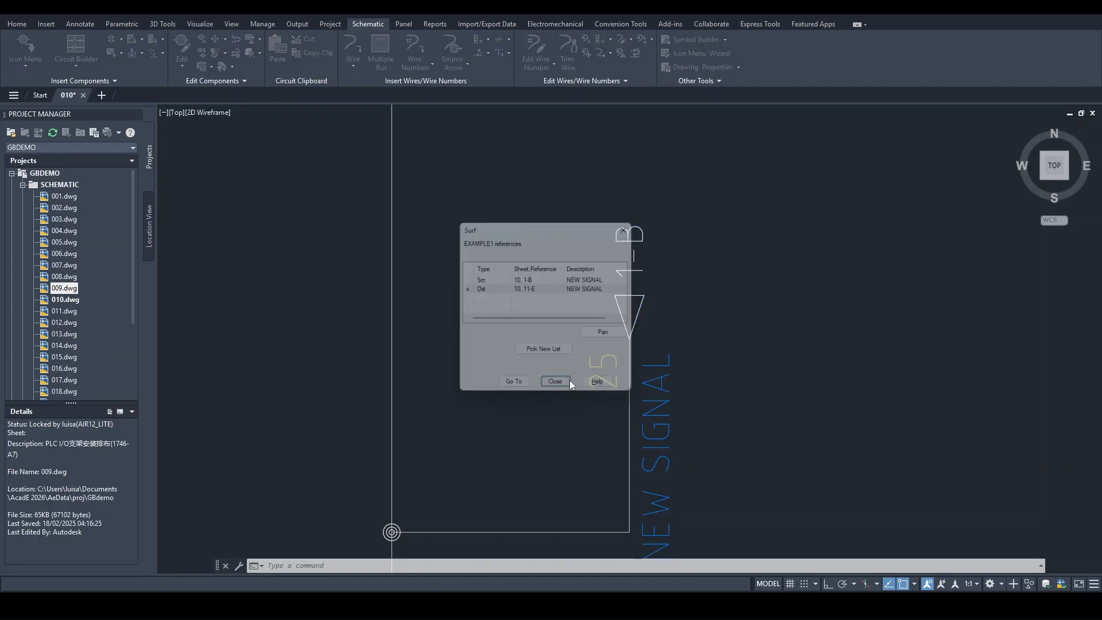
left_click(571, 386)
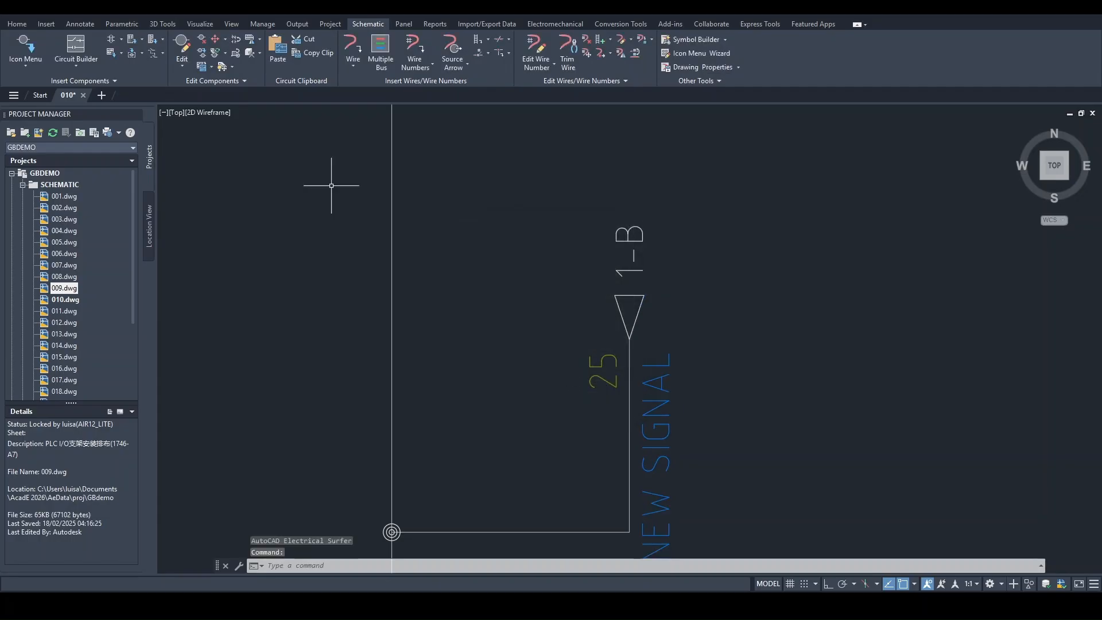
key("Return")
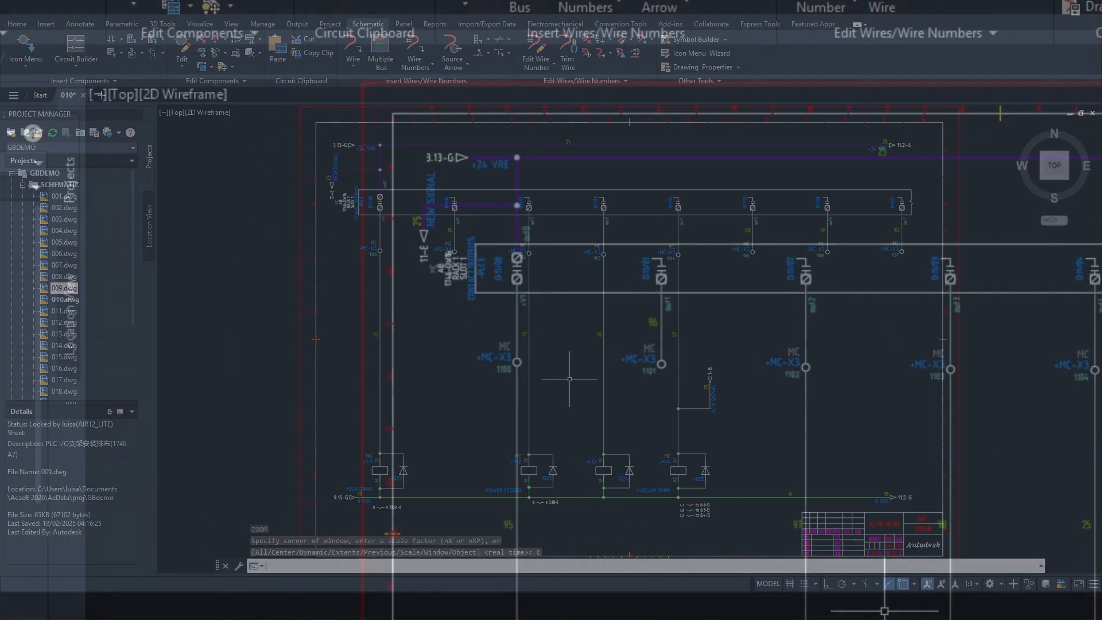
- Delete the NEW SIGNAL source arrow on the +24 VRE branch wire and surf to its matching destination arrow
right_click(423, 245)
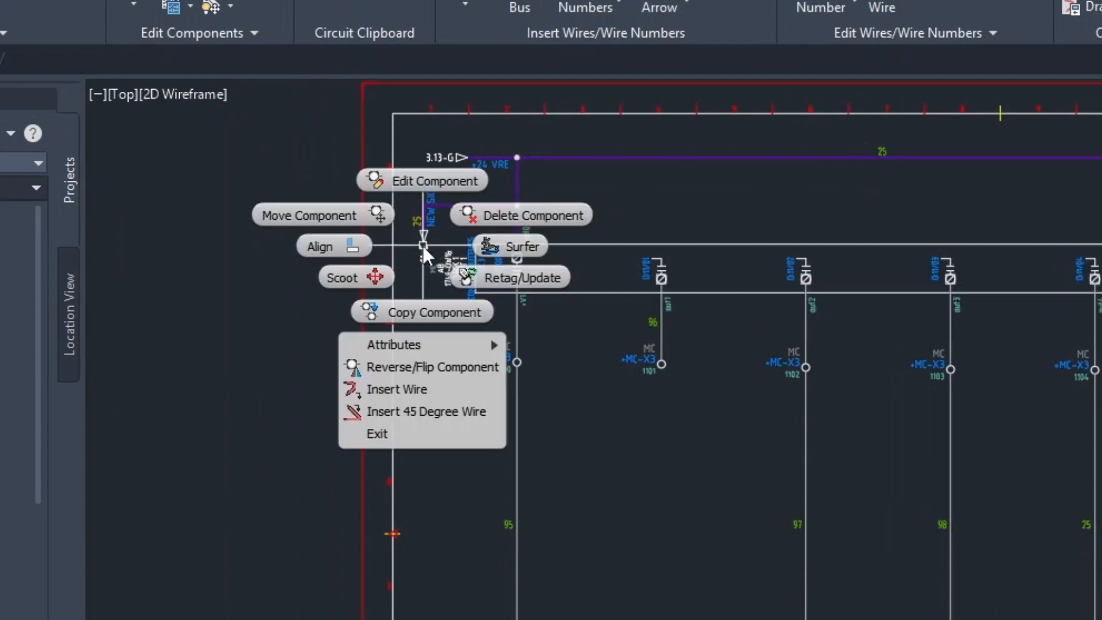
left_click(501, 213)
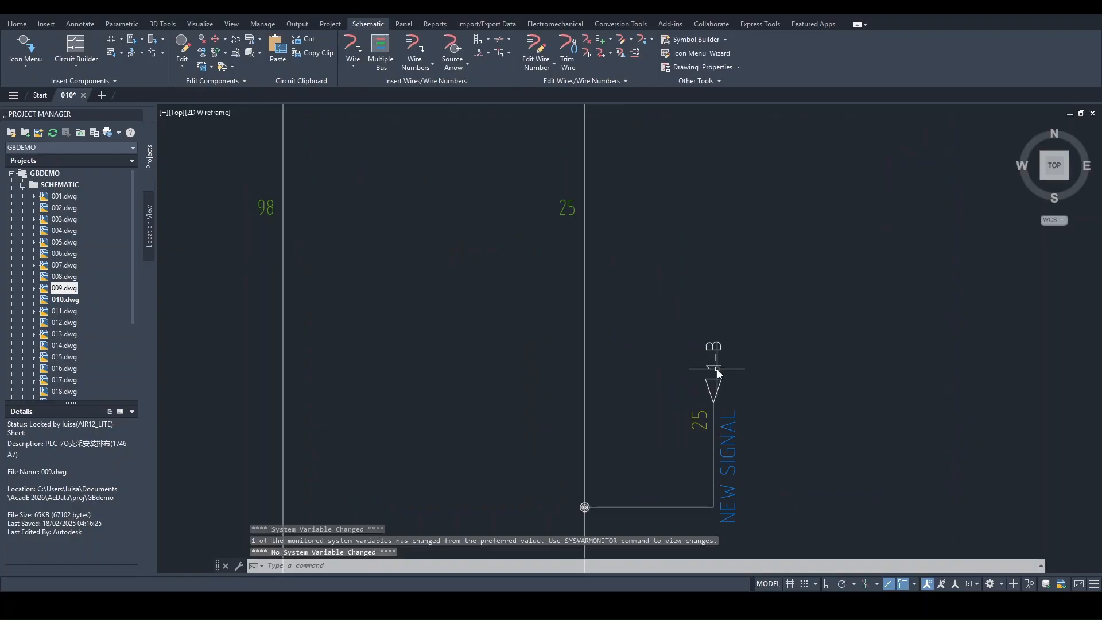
right_click(713, 372)
key("Escape")
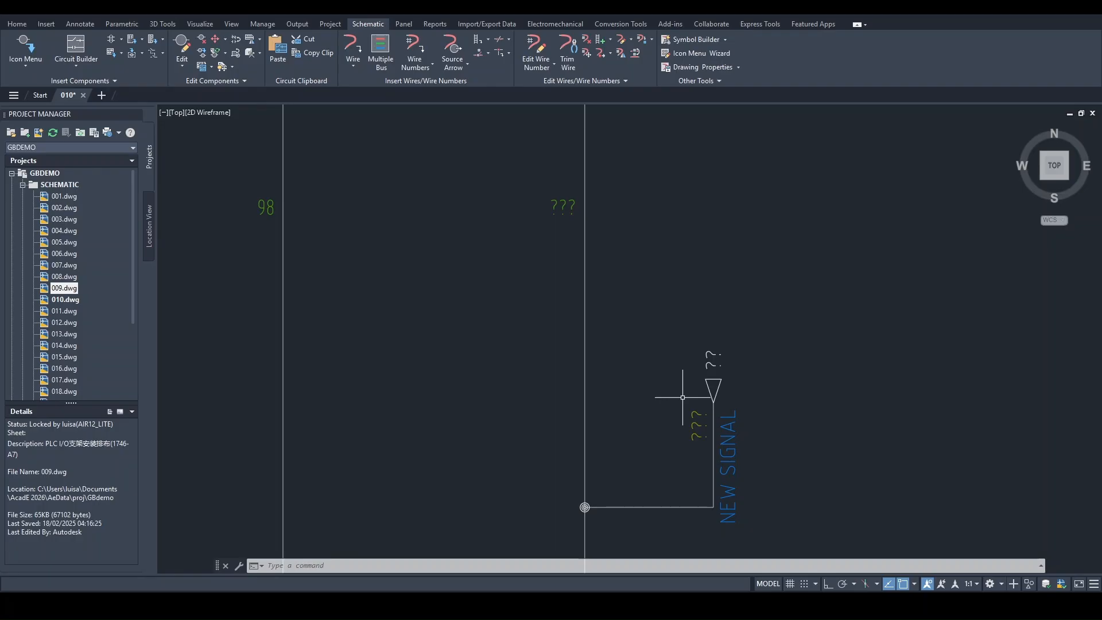
- Undo the source arrow deletion along with the resulting changes to the destination arrow's reference and wire numbers
key("ctrl+z")
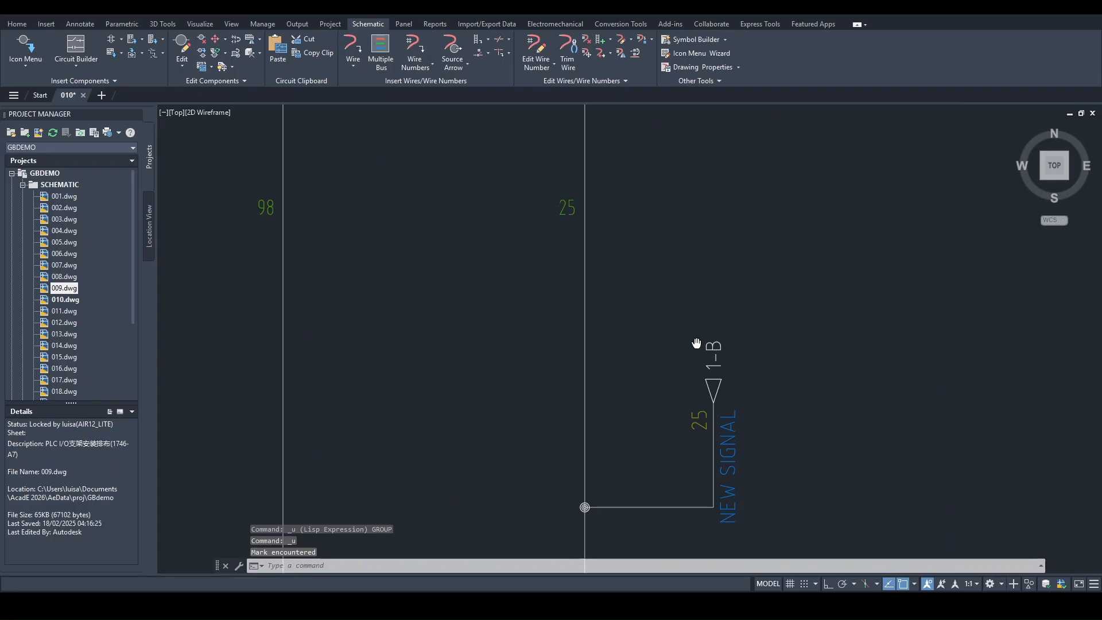
scroll(698, 344, "down", 6)
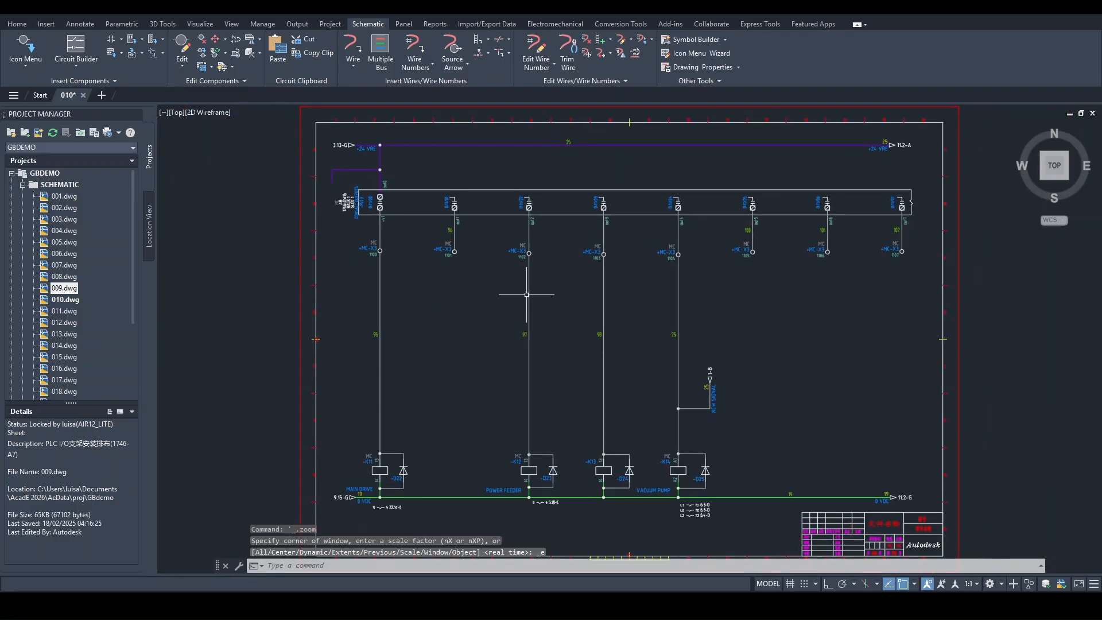
key("ctrl+z")
key("ctrl+z")
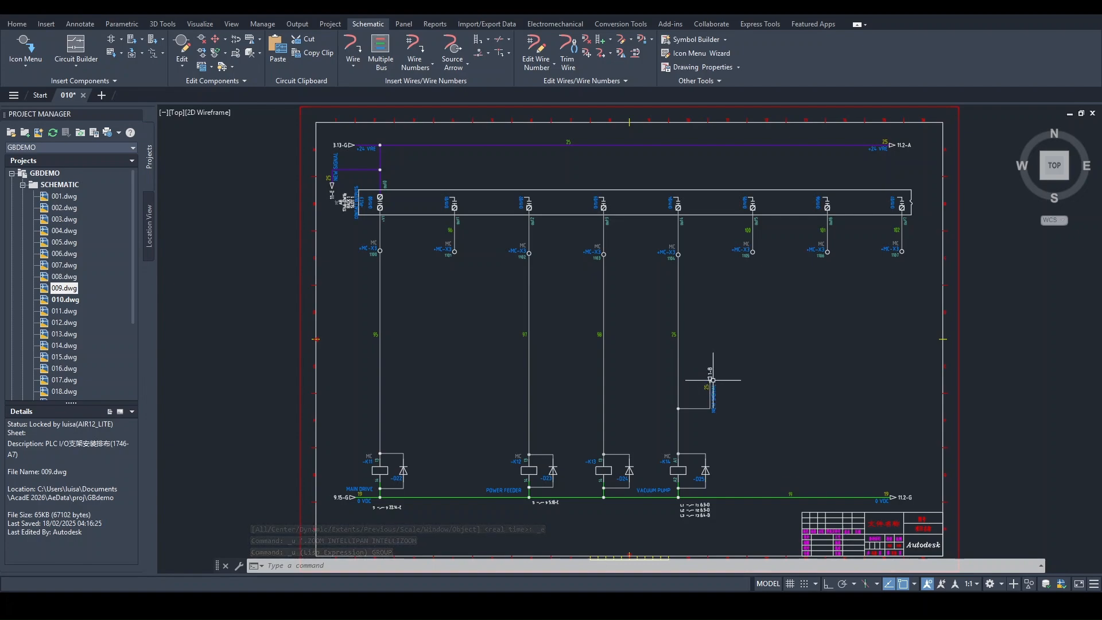
- Bring up the component editing options for the NEW SIGNAL source arrow beside the +24 VRE branch and dismiss them
scroll(711, 404, "up", 2)
scroll(708, 369, "down", 2)
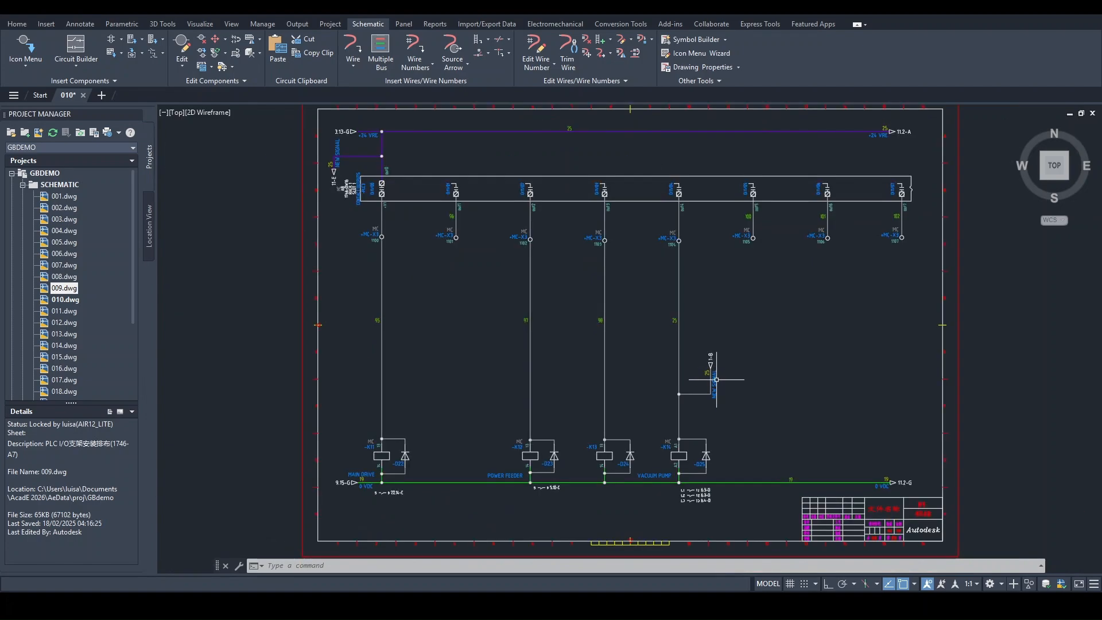
middle_click_drag(636, 333, 693, 385)
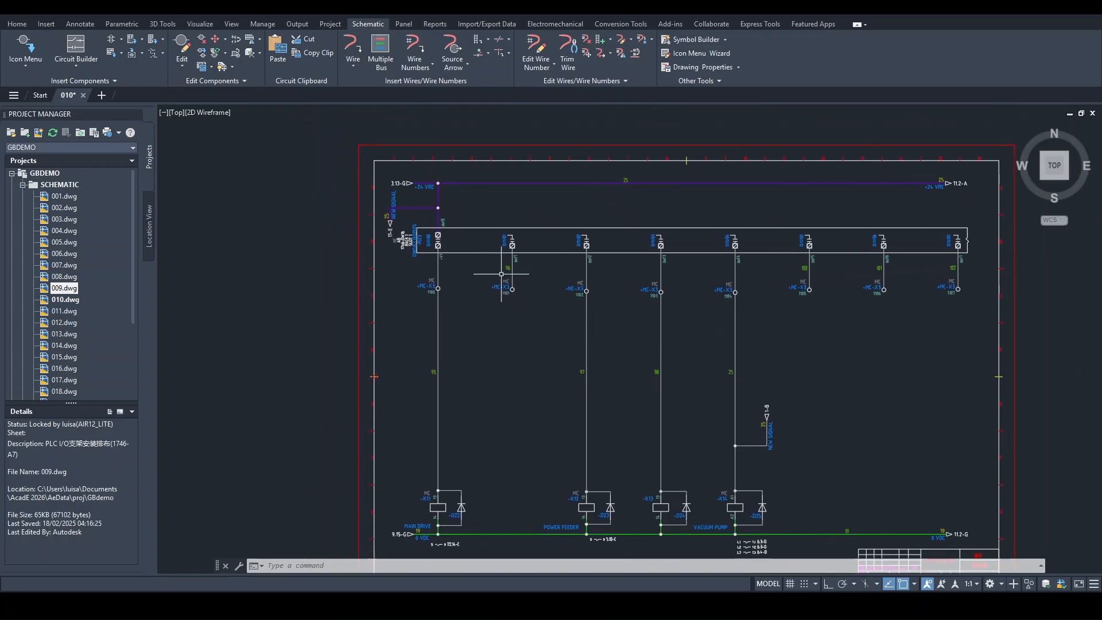
right_click(389, 224)
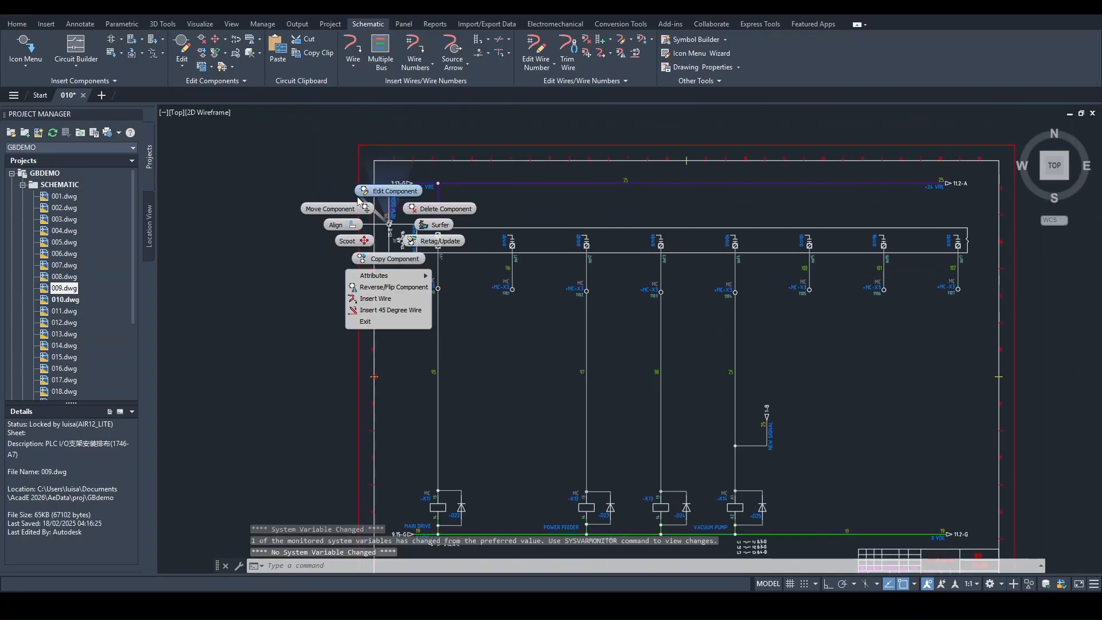
left_click(374, 195)
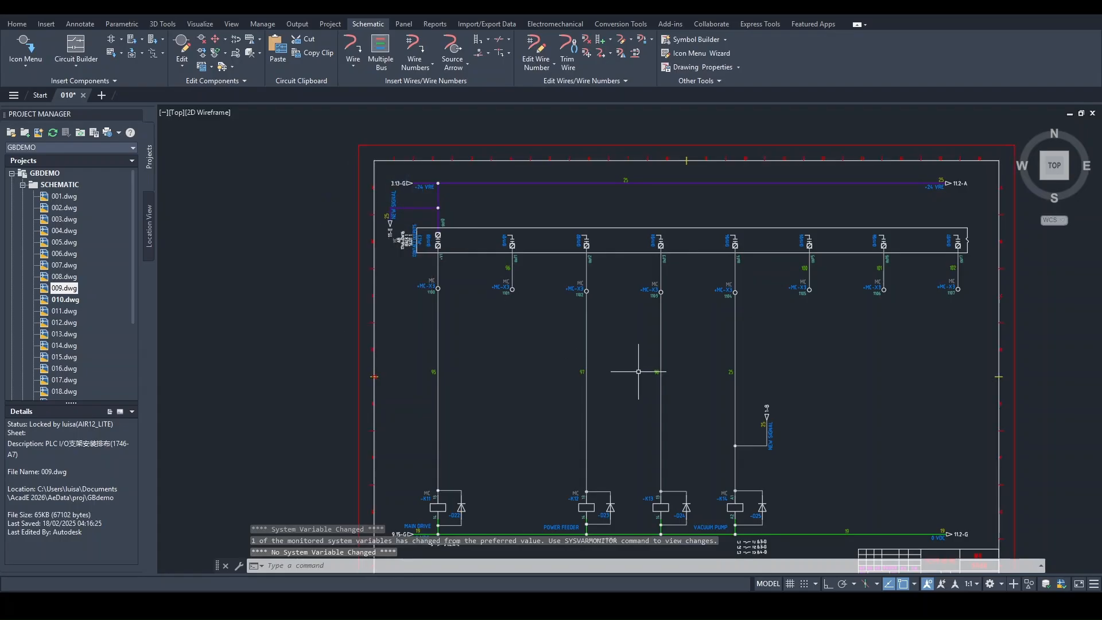